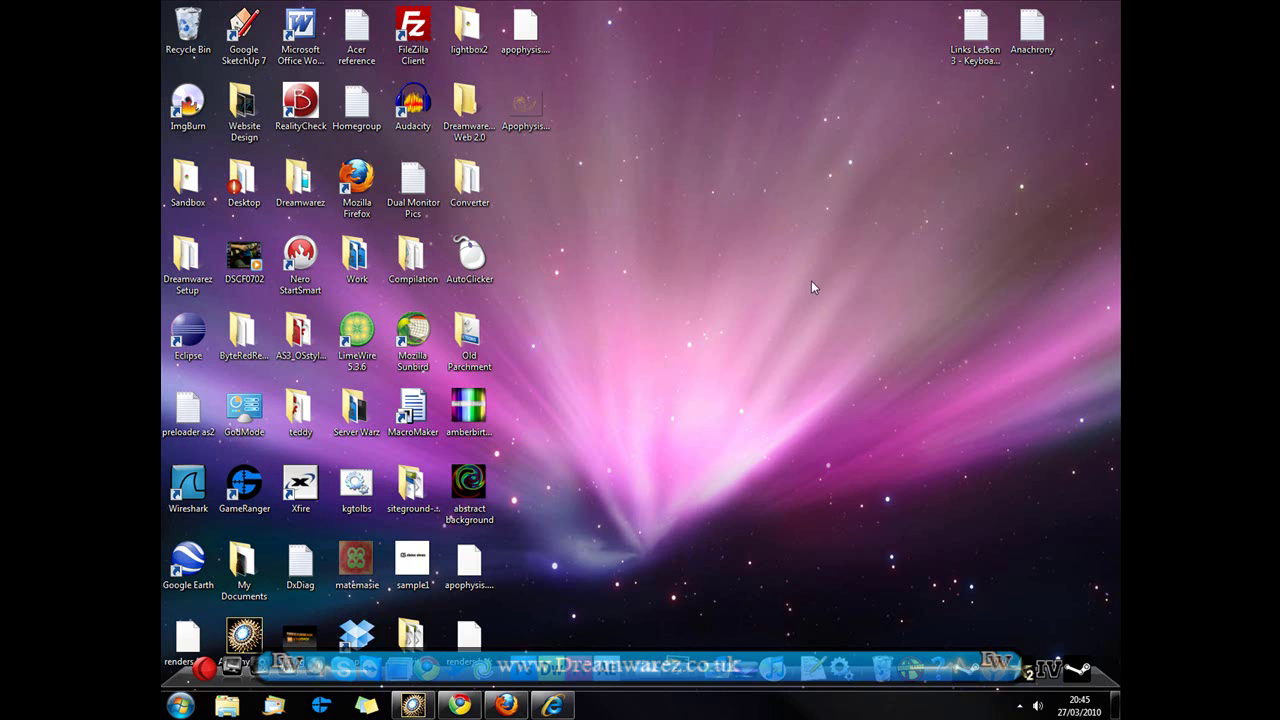
Step: Switch to Chrome and open the Clear Browsing Data settings from the Under the Hood options
click(459, 705)
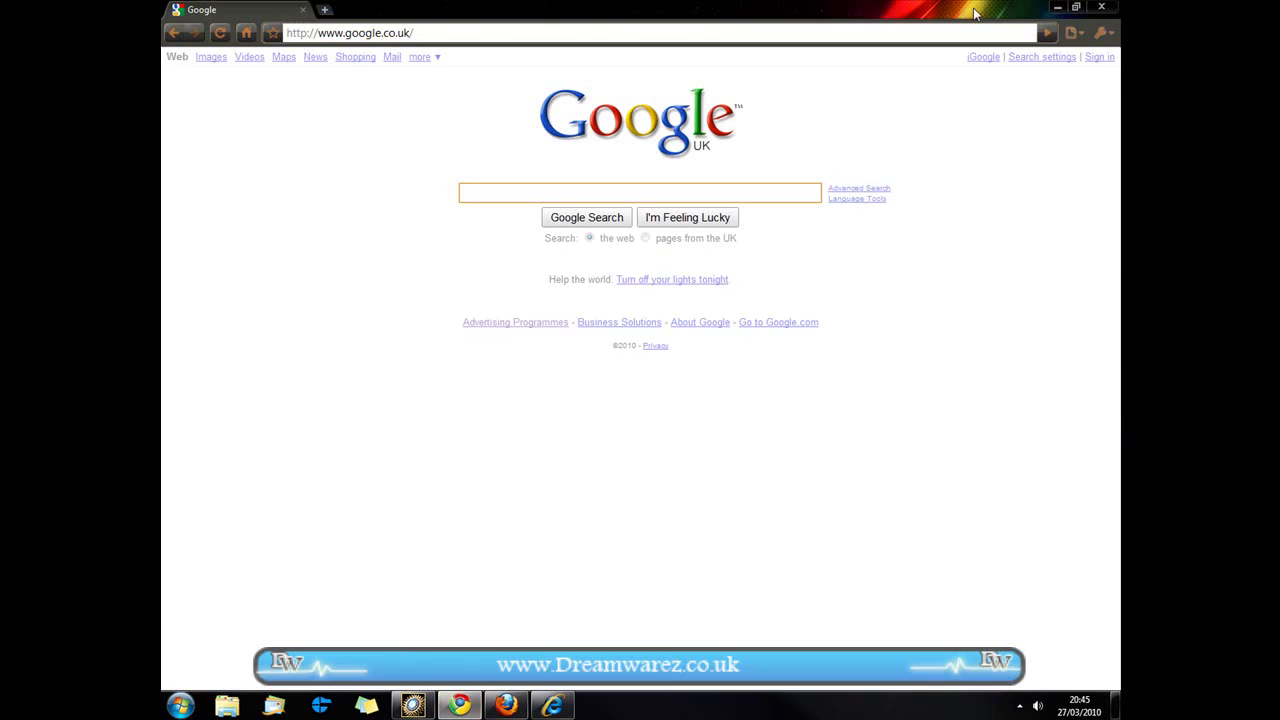
click(1101, 33)
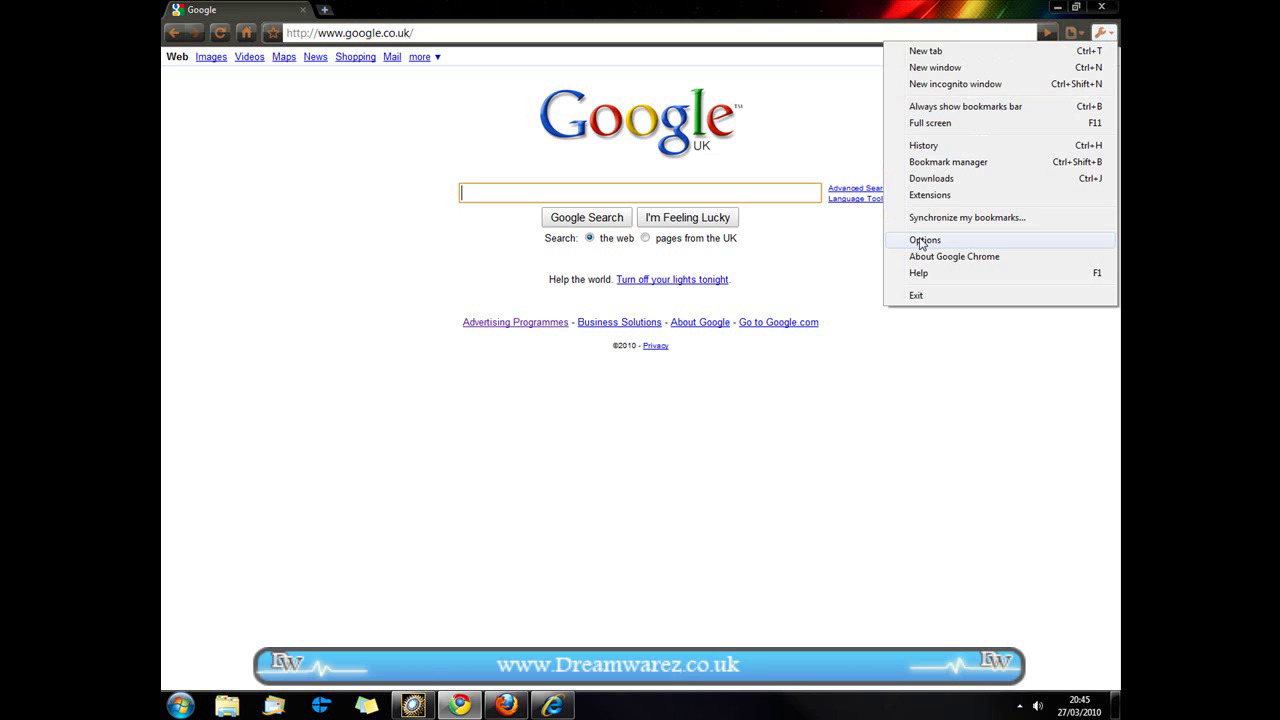
click(937, 457)
click(1101, 33)
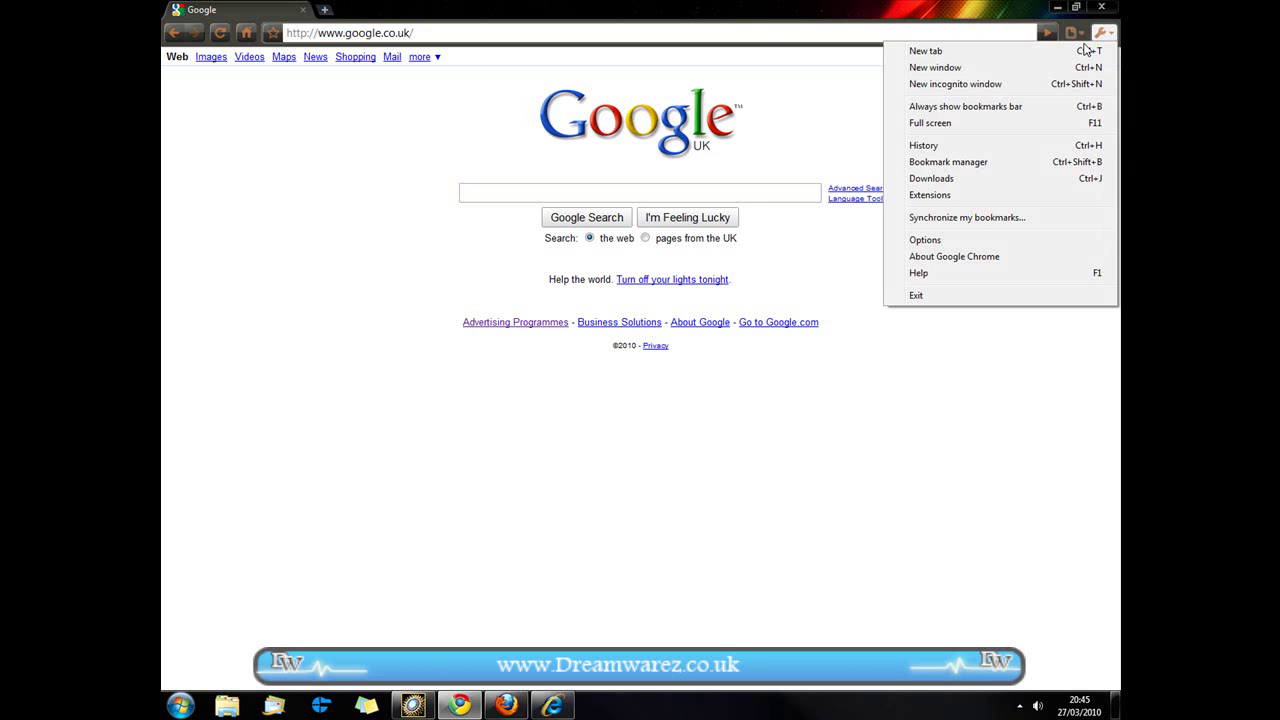
click(925, 240)
click(582, 208)
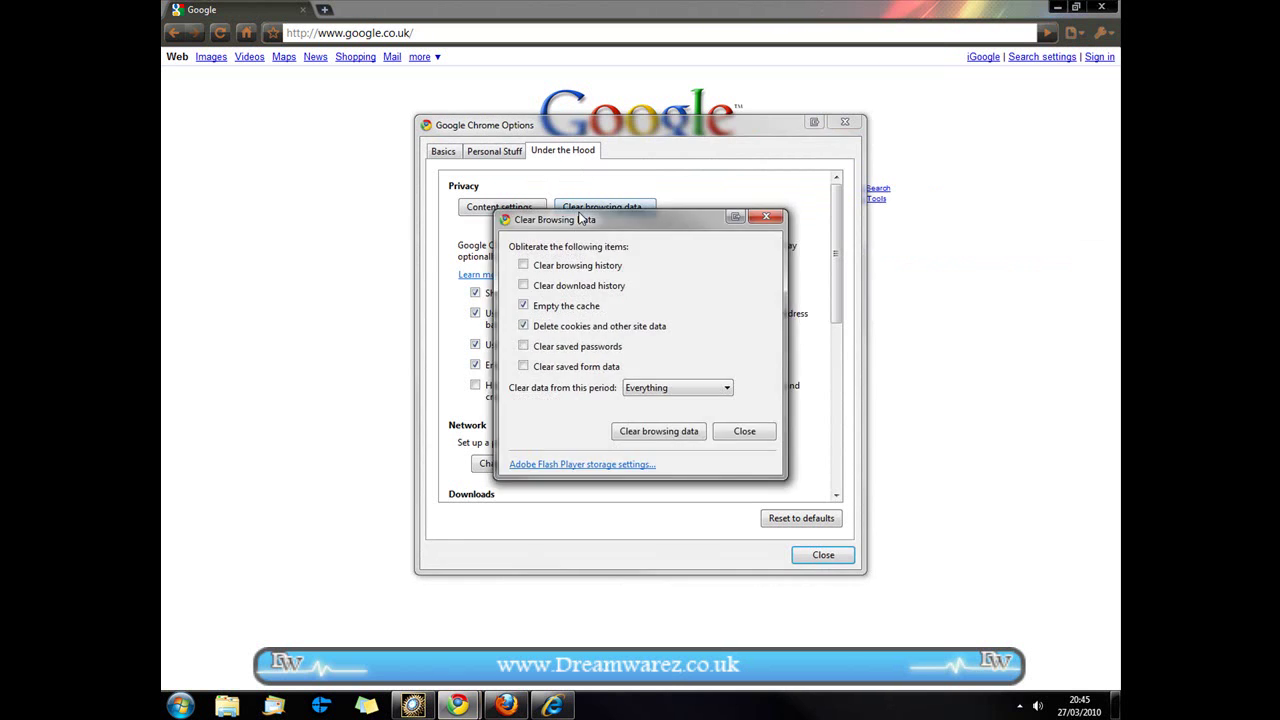
Step: Mark the download history and browsing history for clearing, close the dialogs without clearing, and minimize Chrome
click(526, 286)
click(524, 266)
click(744, 431)
click(822, 554)
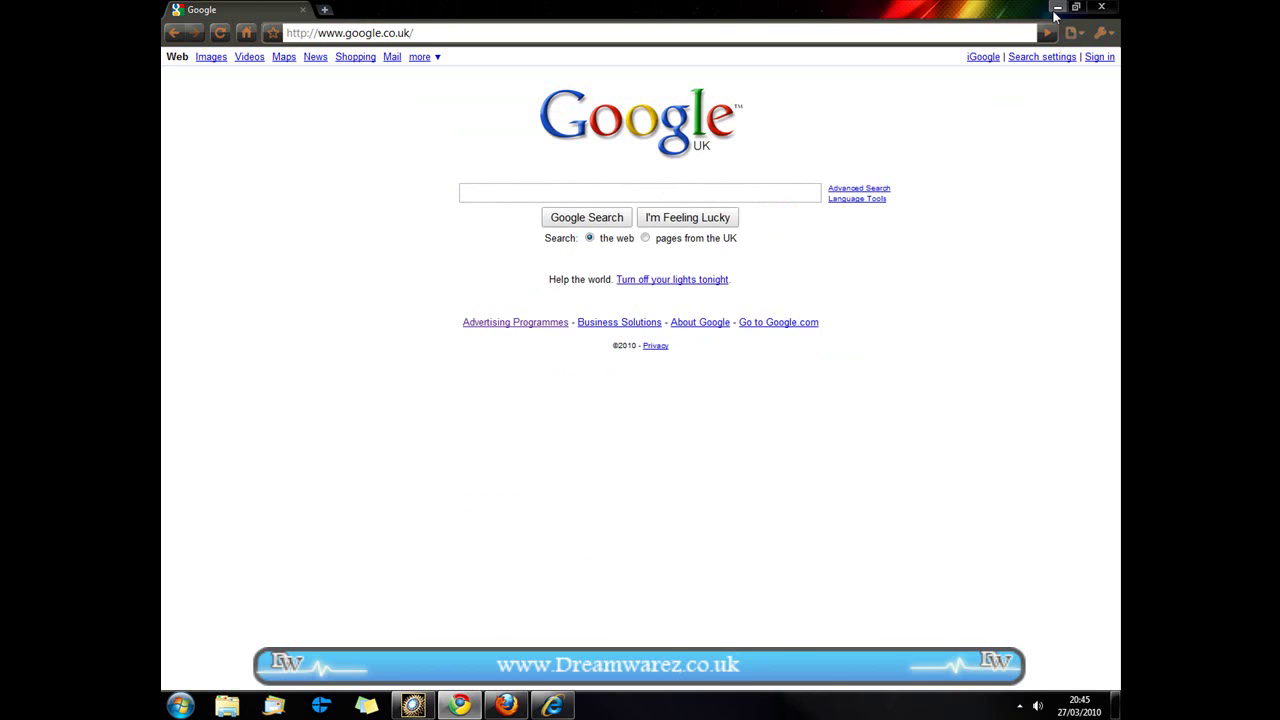
click(1057, 7)
Step: Switch to Firefox and open the Clear Recent History dialog from the Privacy options
click(506, 705)
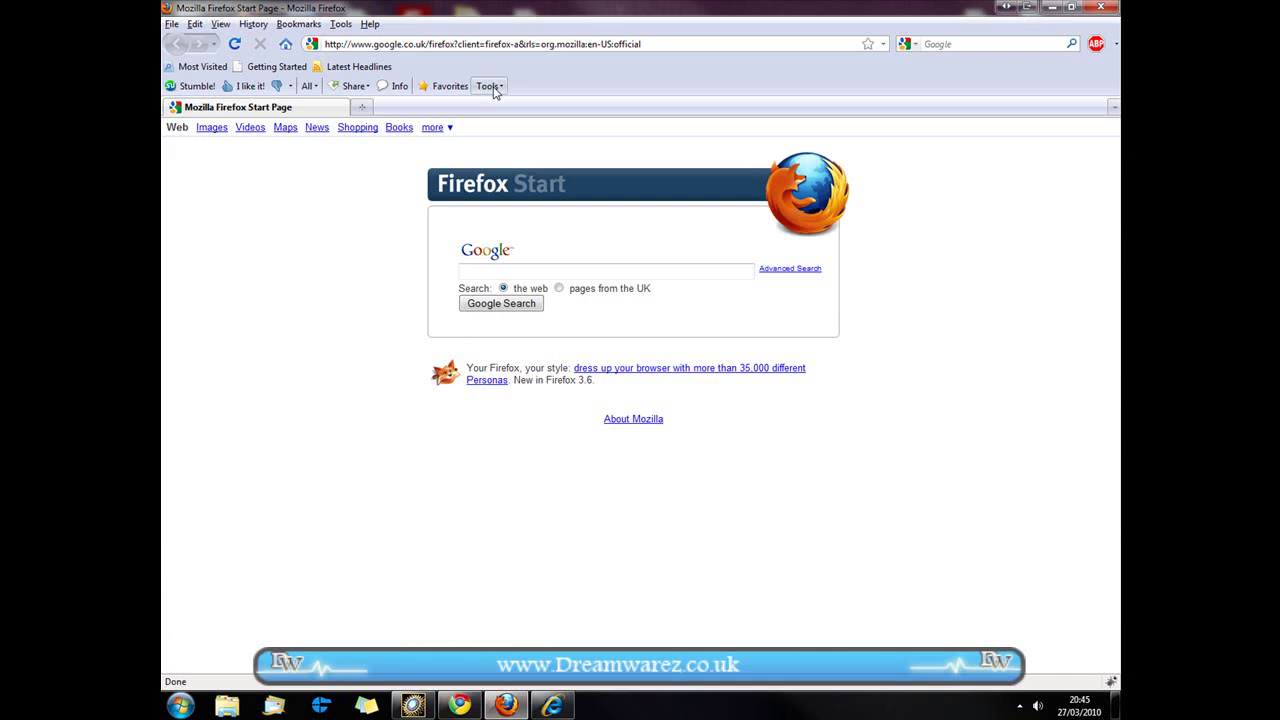
click(341, 24)
click(370, 225)
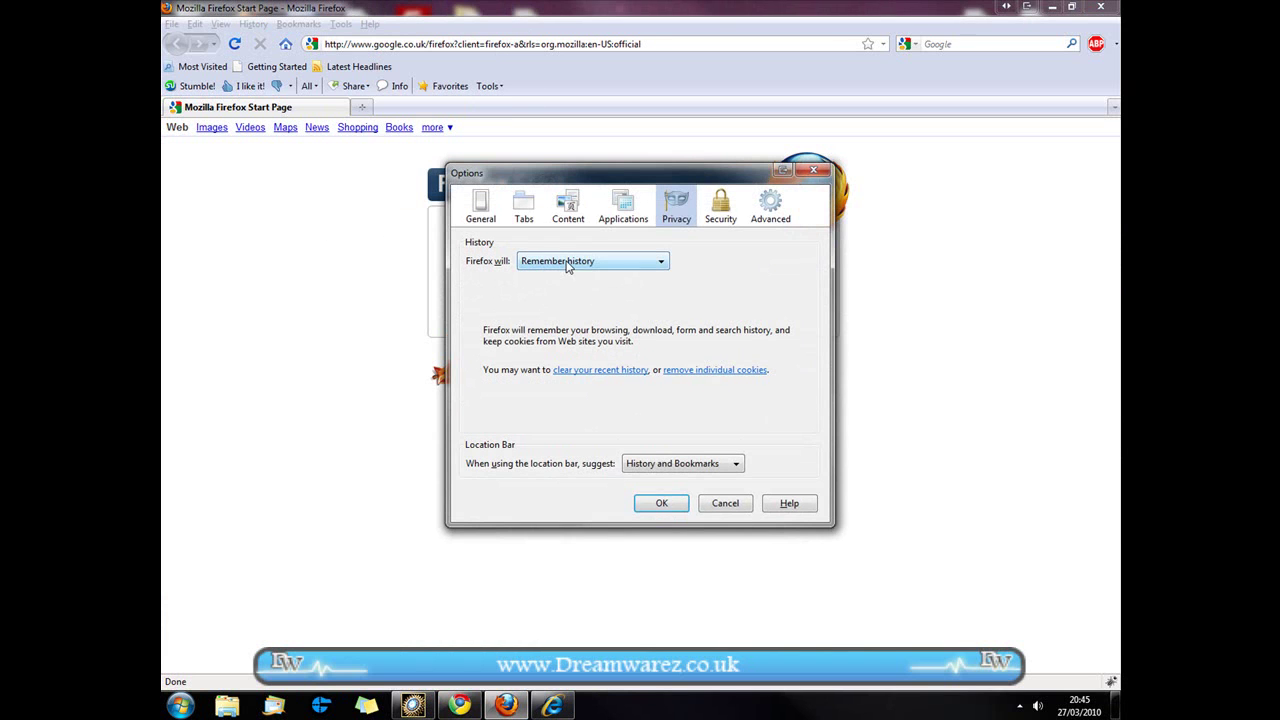
click(589, 371)
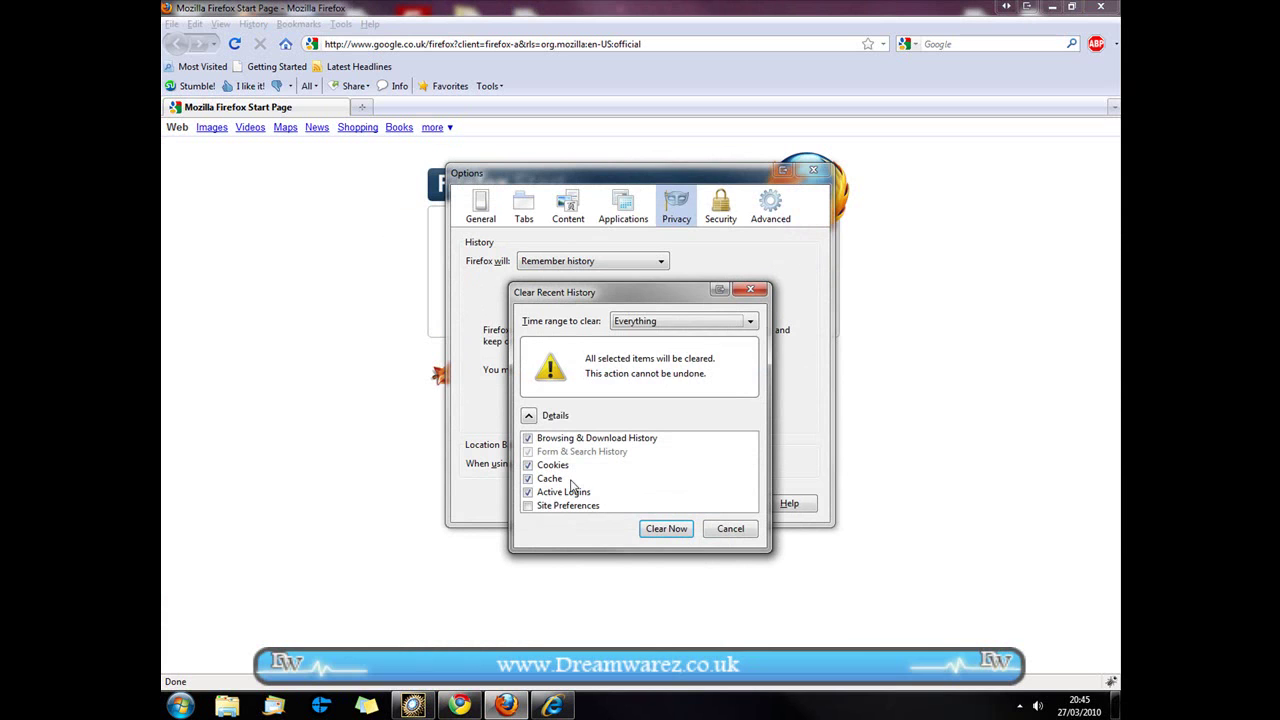
Step: Check the time range choices for clearing history, cancel out of the options, and minimize Firefox
click(657, 326)
click(648, 408)
click(730, 530)
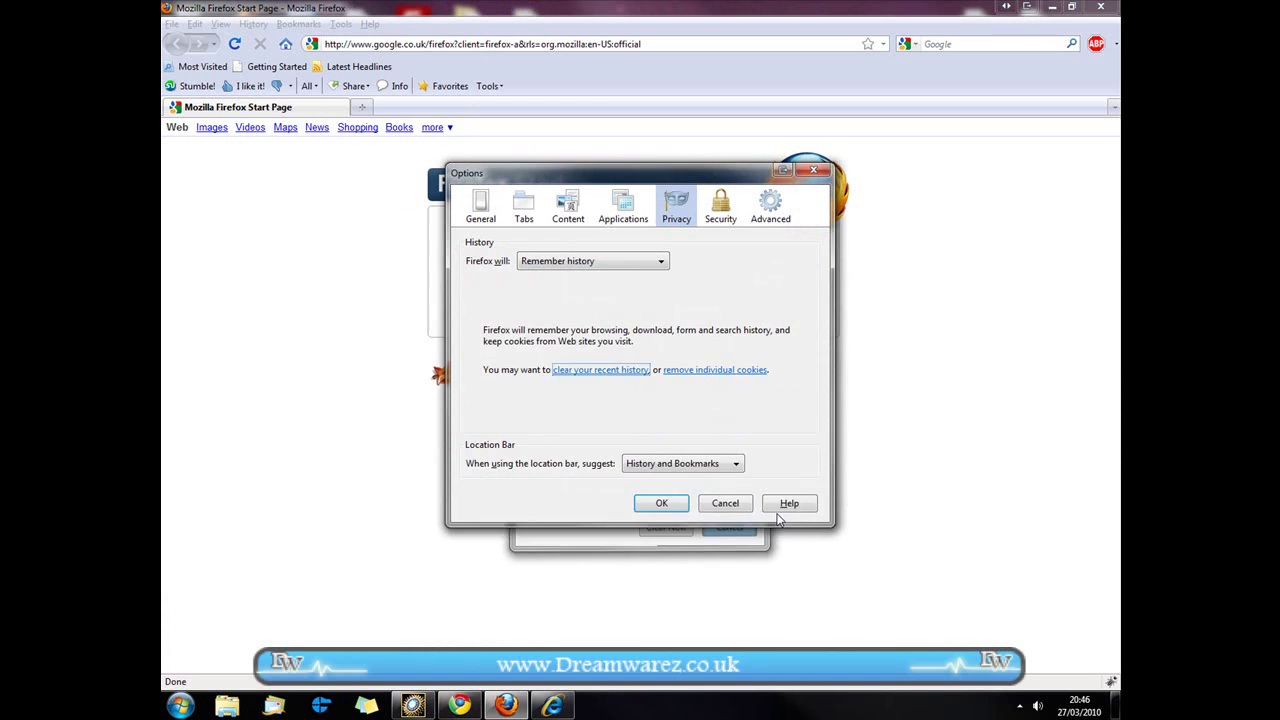
click(722, 503)
click(1054, 7)
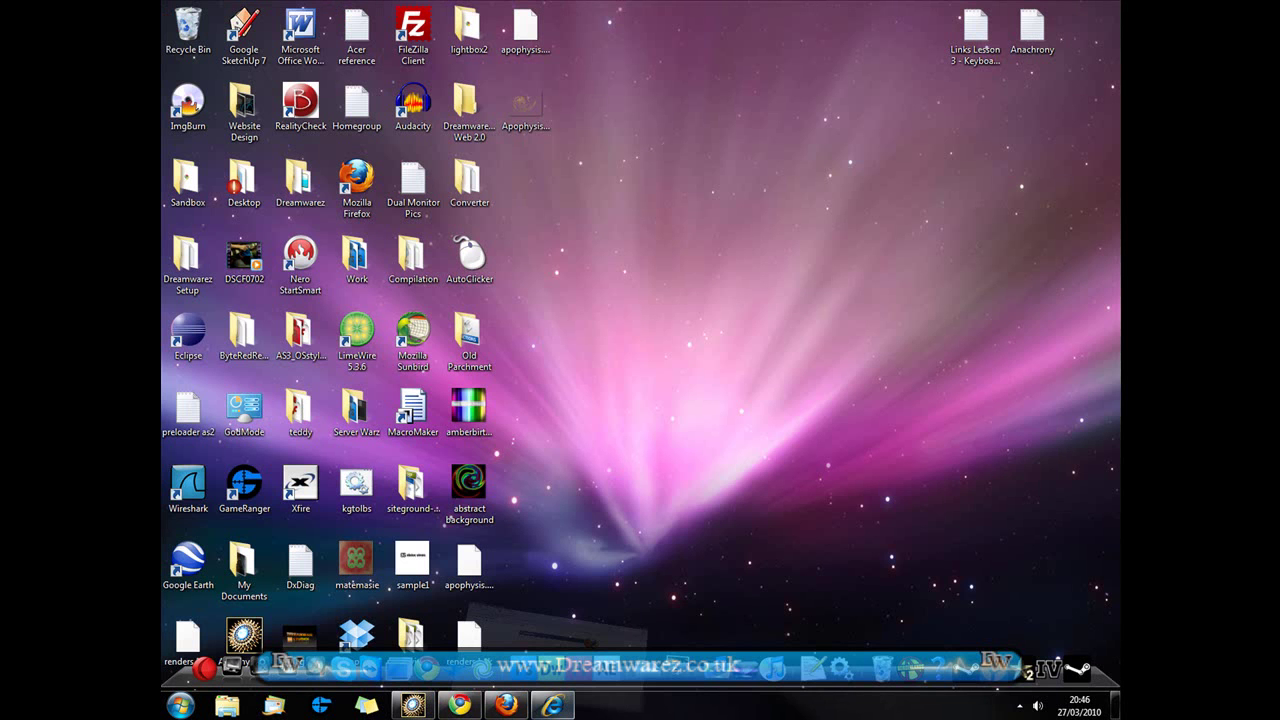
Step: Switch to Internet Explorer, review the Delete Browsing History choices in Internet Options, and leave without deleting anything
click(552, 705)
click(1049, 78)
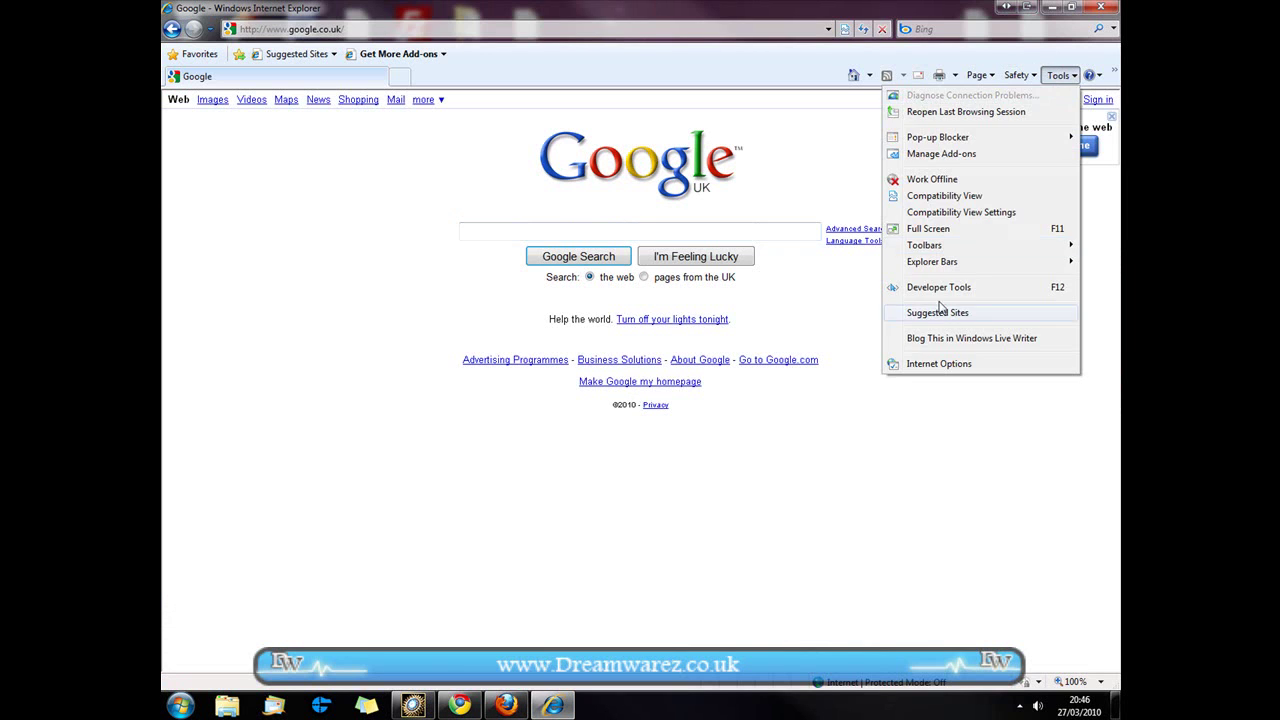
click(943, 363)
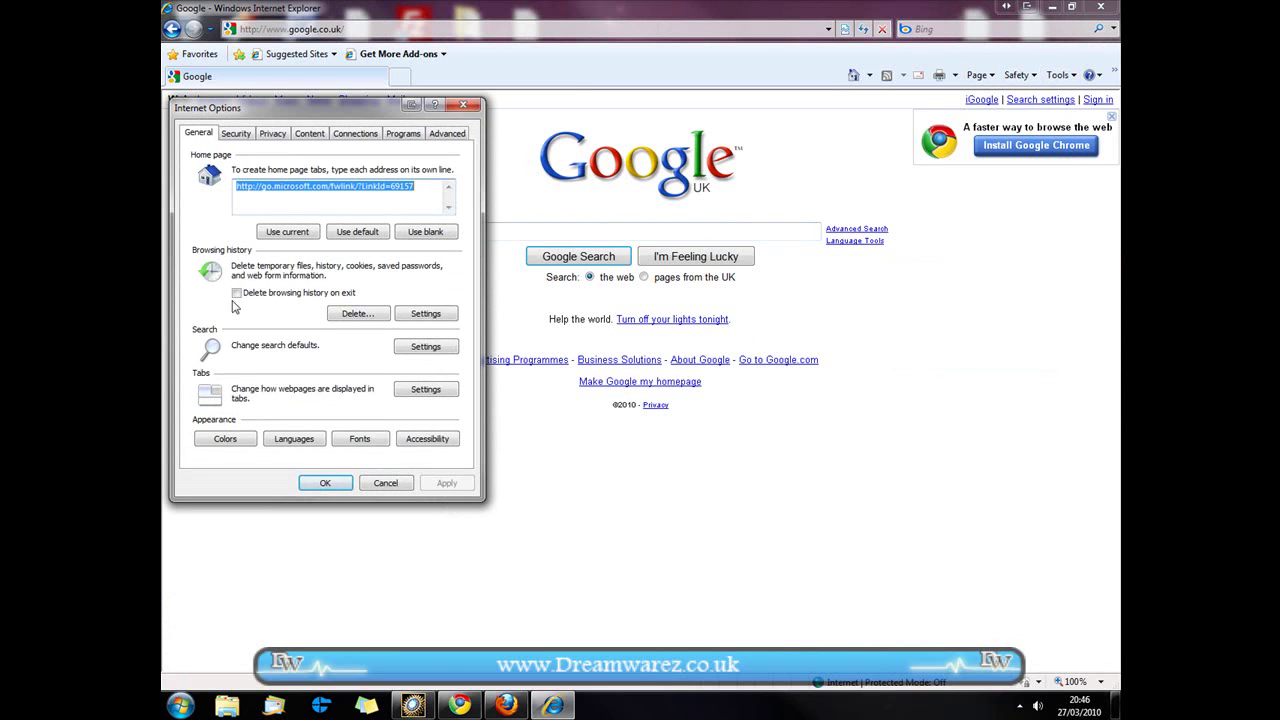
click(359, 313)
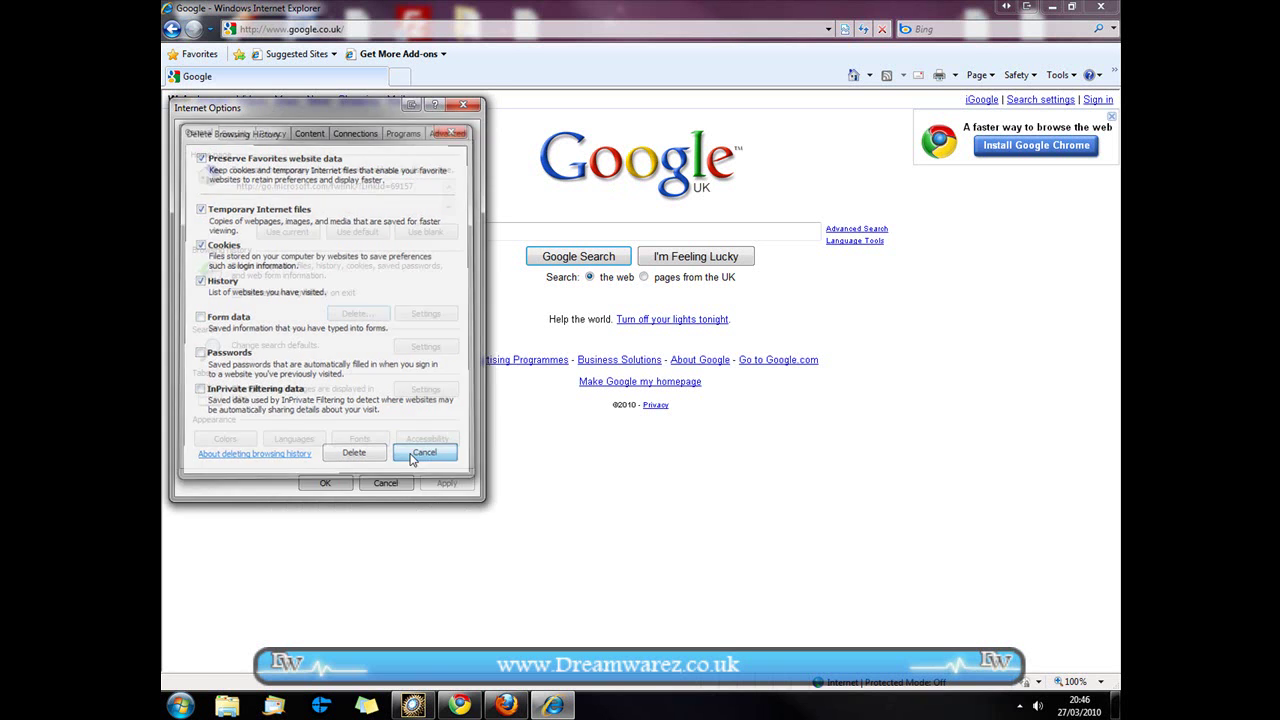
click(411, 453)
click(365, 485)
click(1094, 7)
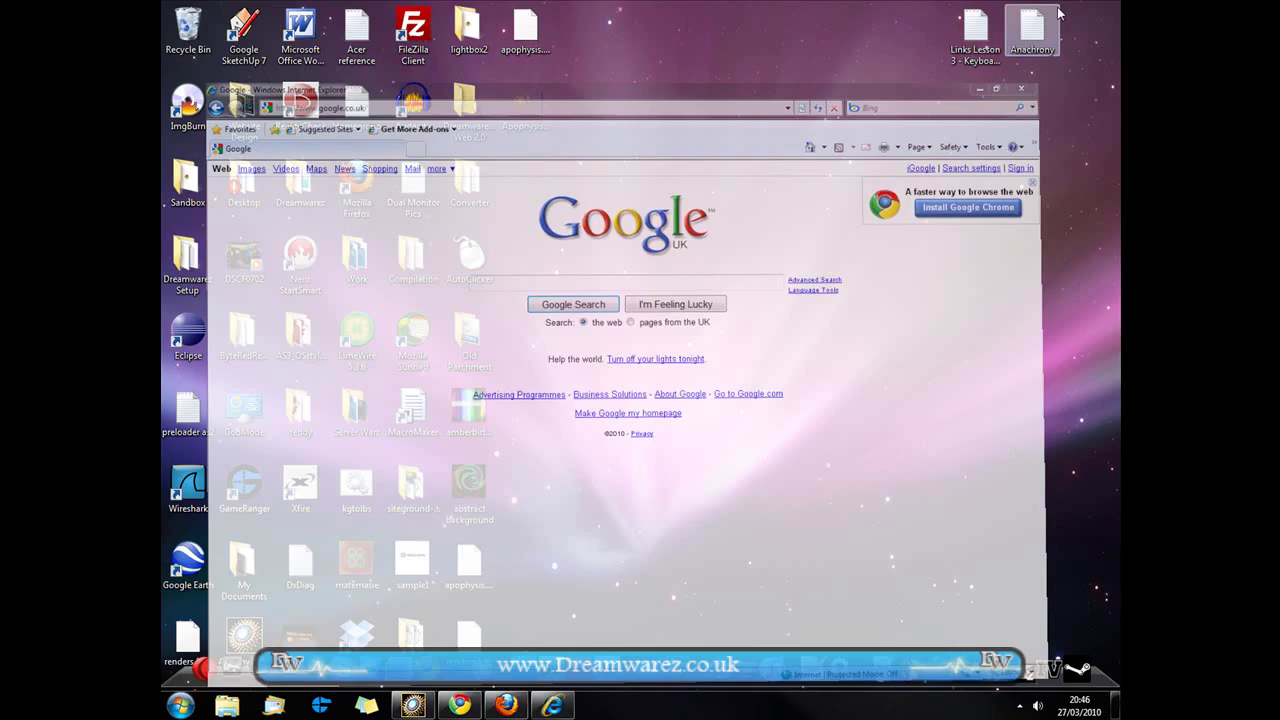
Step: Open the Recycle Bin, permanently delete all of its items, and close the window
double_click(165, 16)
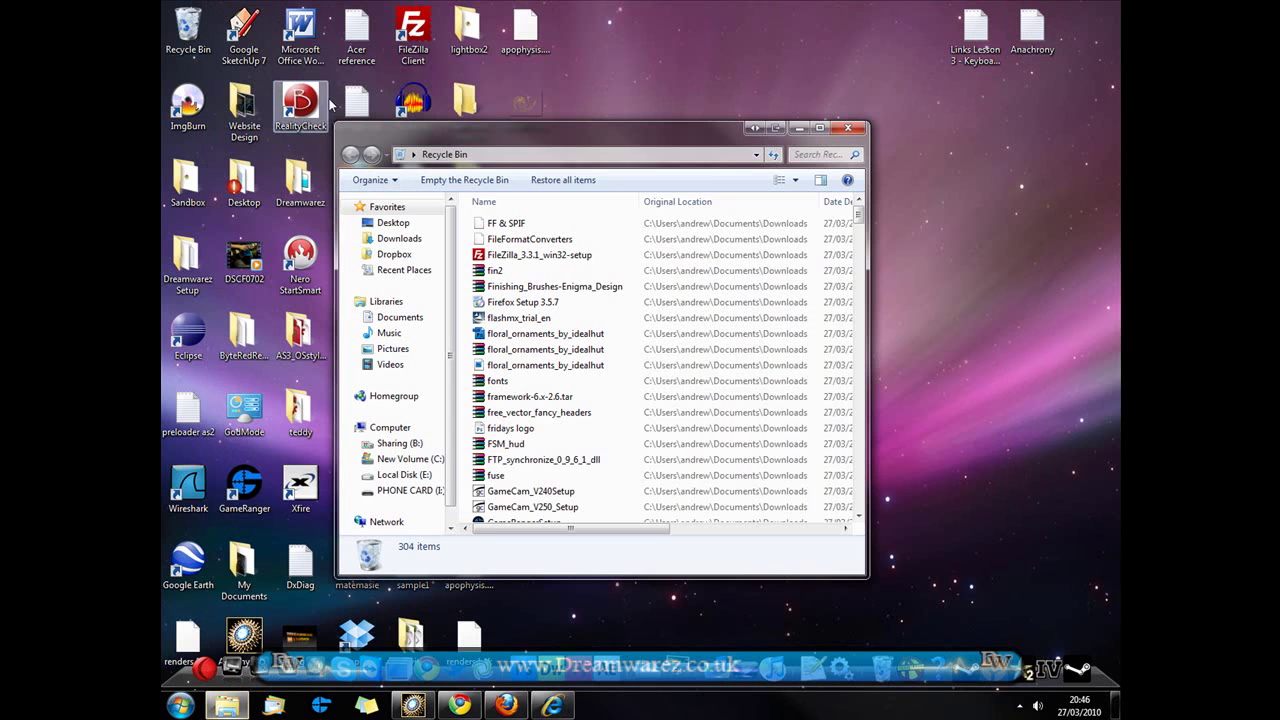
click(538, 224)
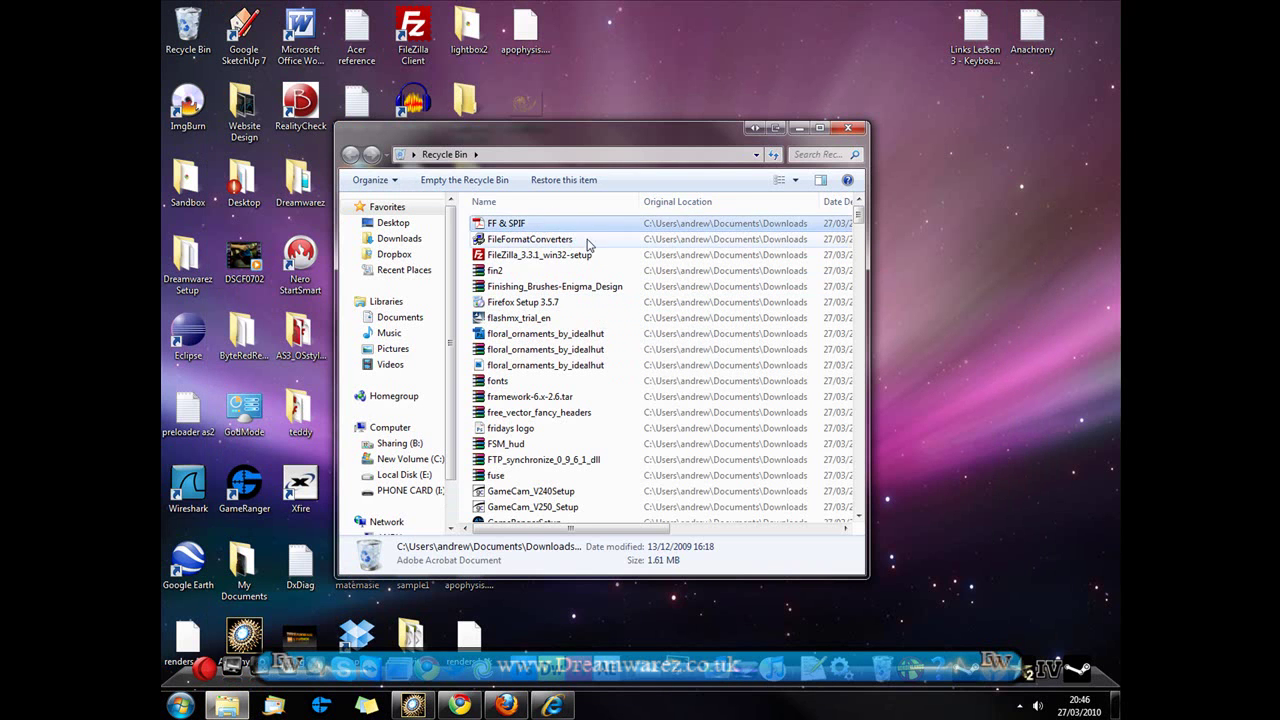
scroll(620, 320, down, 15)
scroll(655, 432, up, 15)
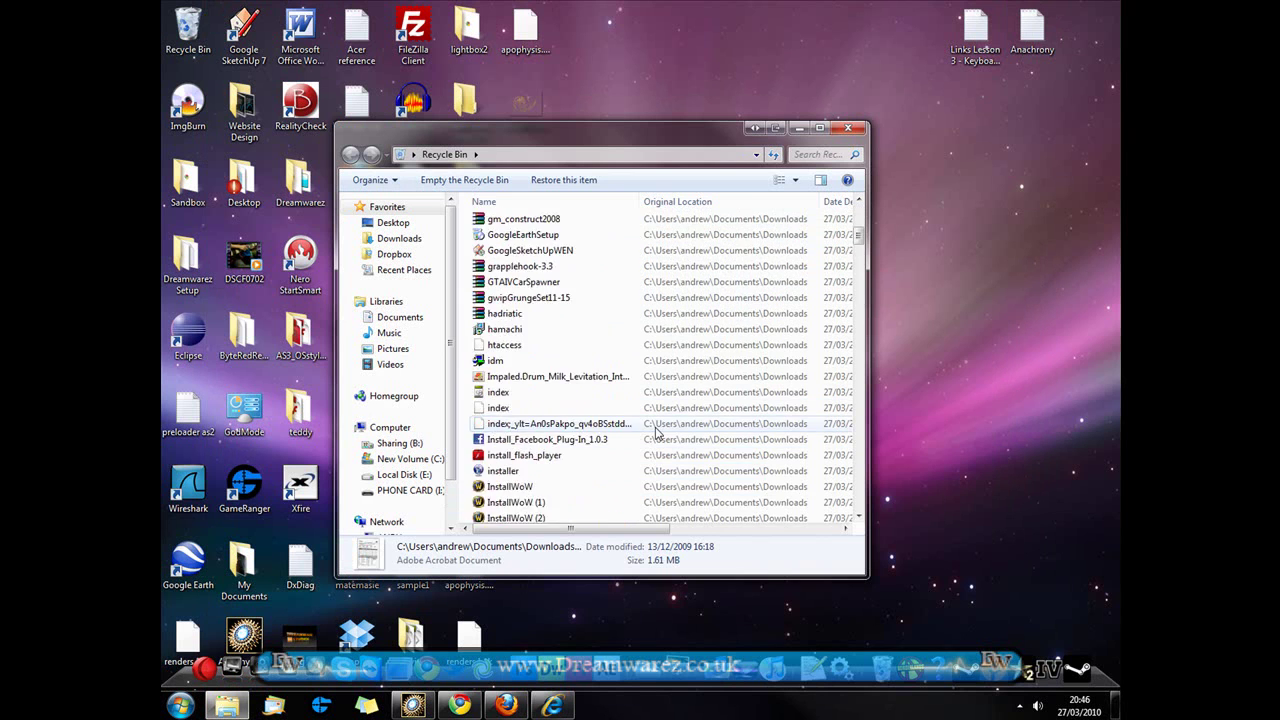
click(462, 182)
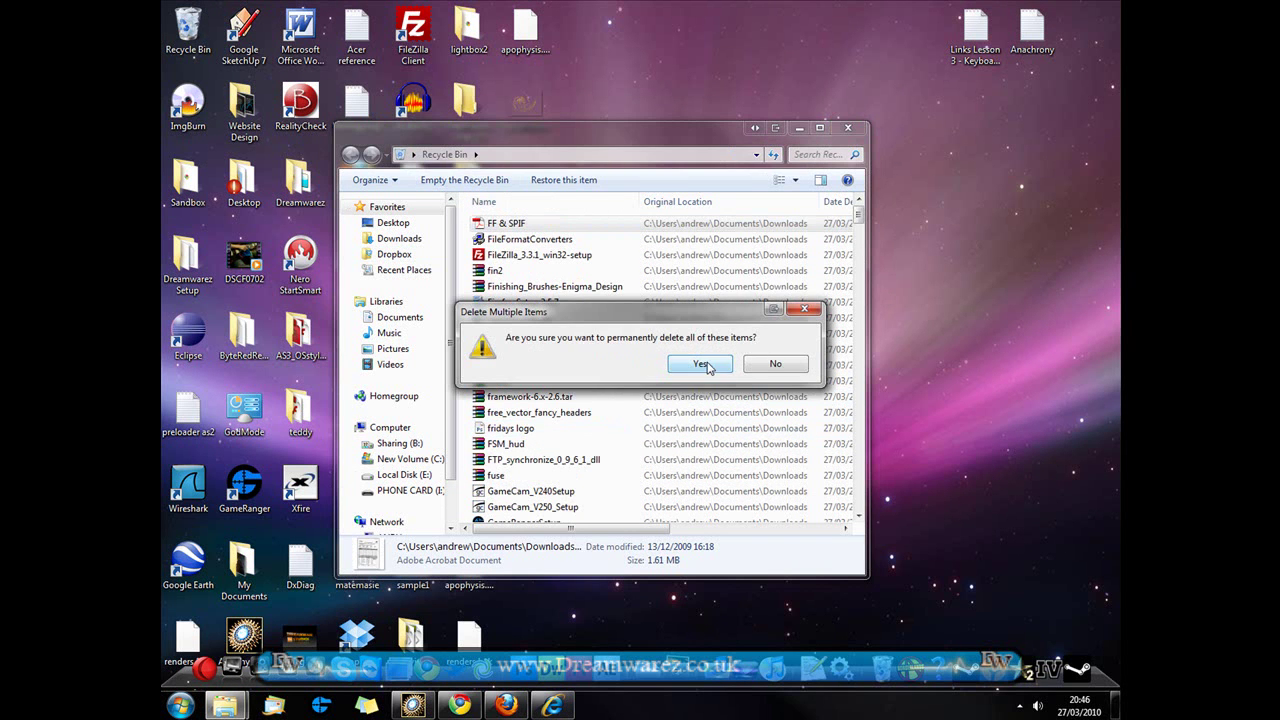
click(706, 366)
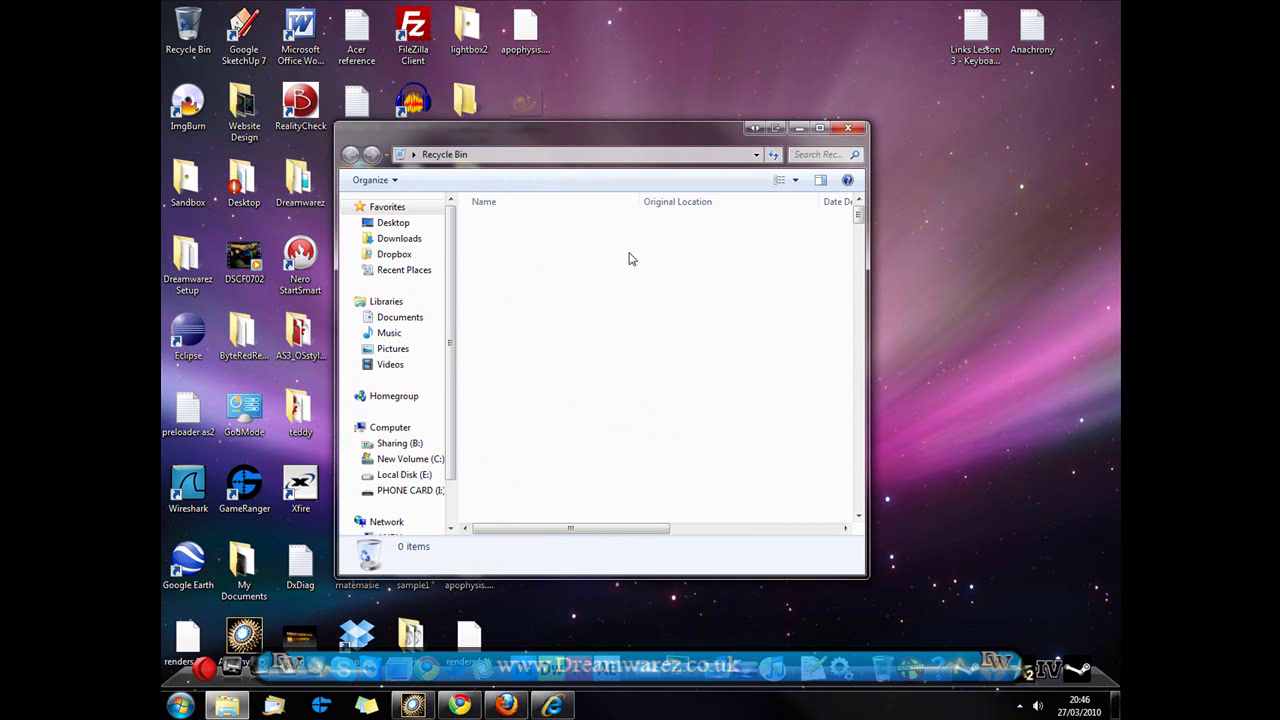
drag(600, 529, 545, 496)
click(848, 131)
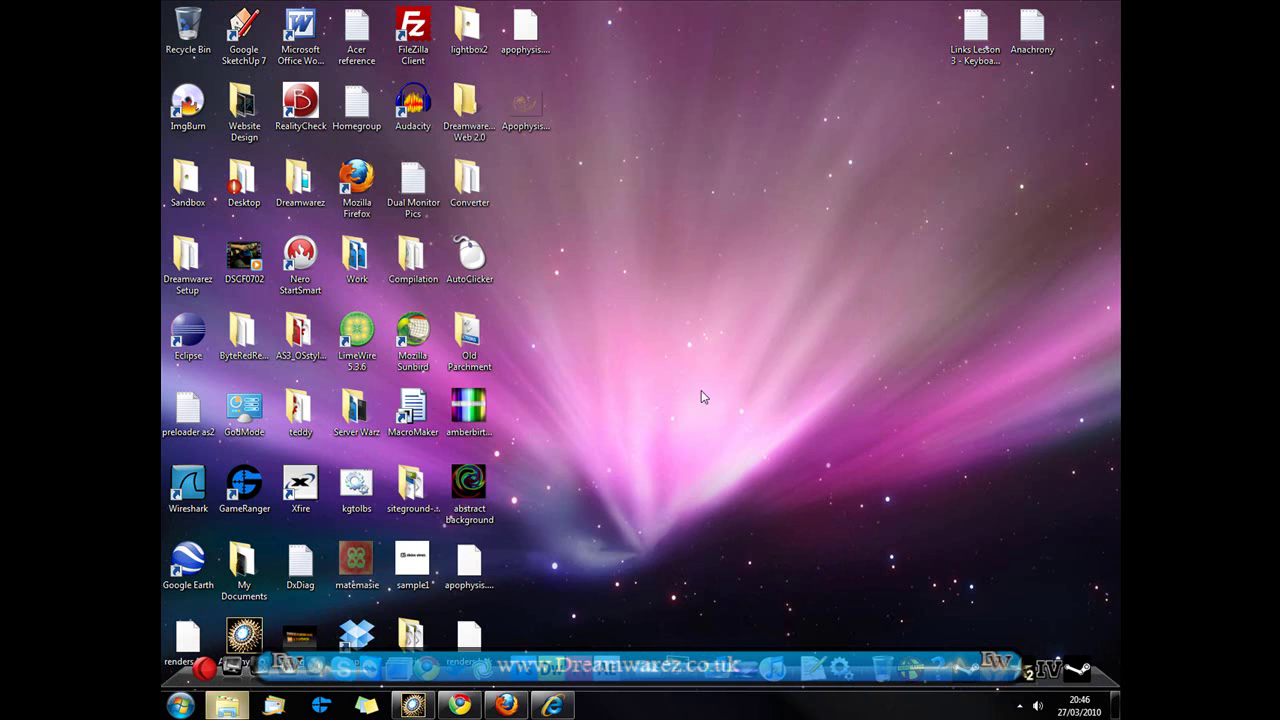
Step: Open the Downloads folder in the Documents library, check its contents, and close the window
click(227, 705)
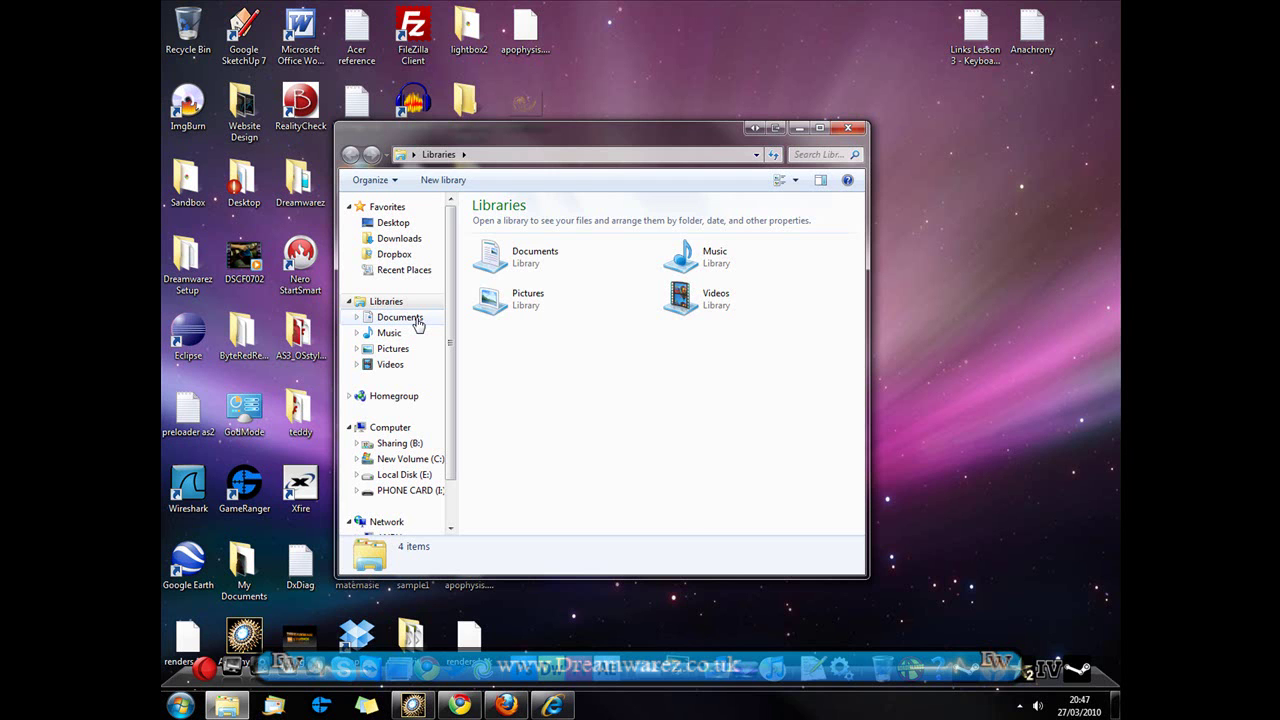
click(400, 317)
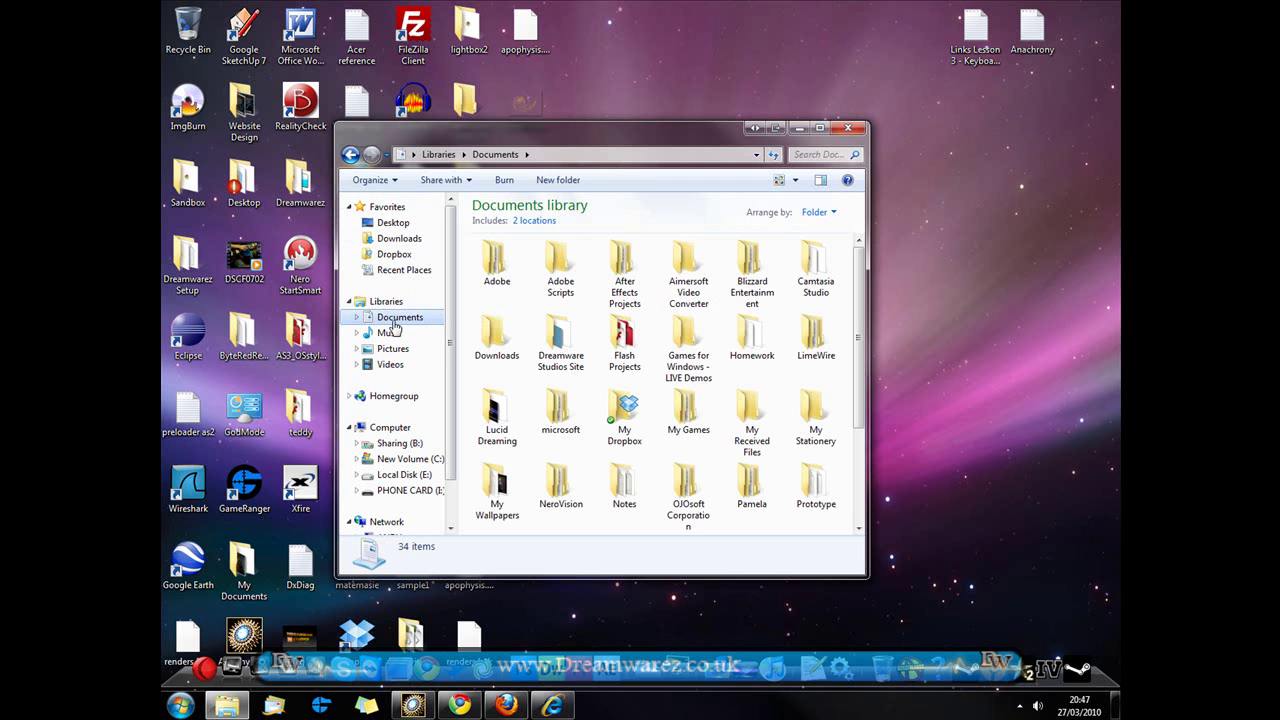
double_click(500, 340)
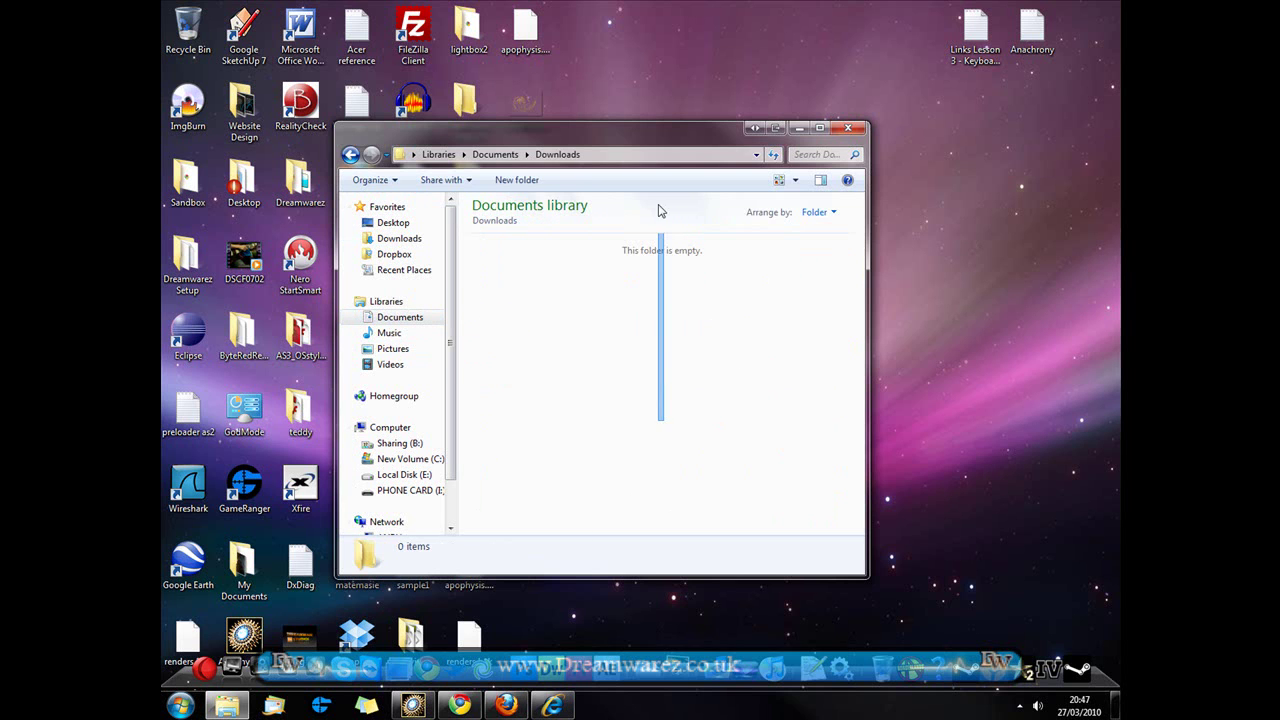
drag(659, 210, 712, 266)
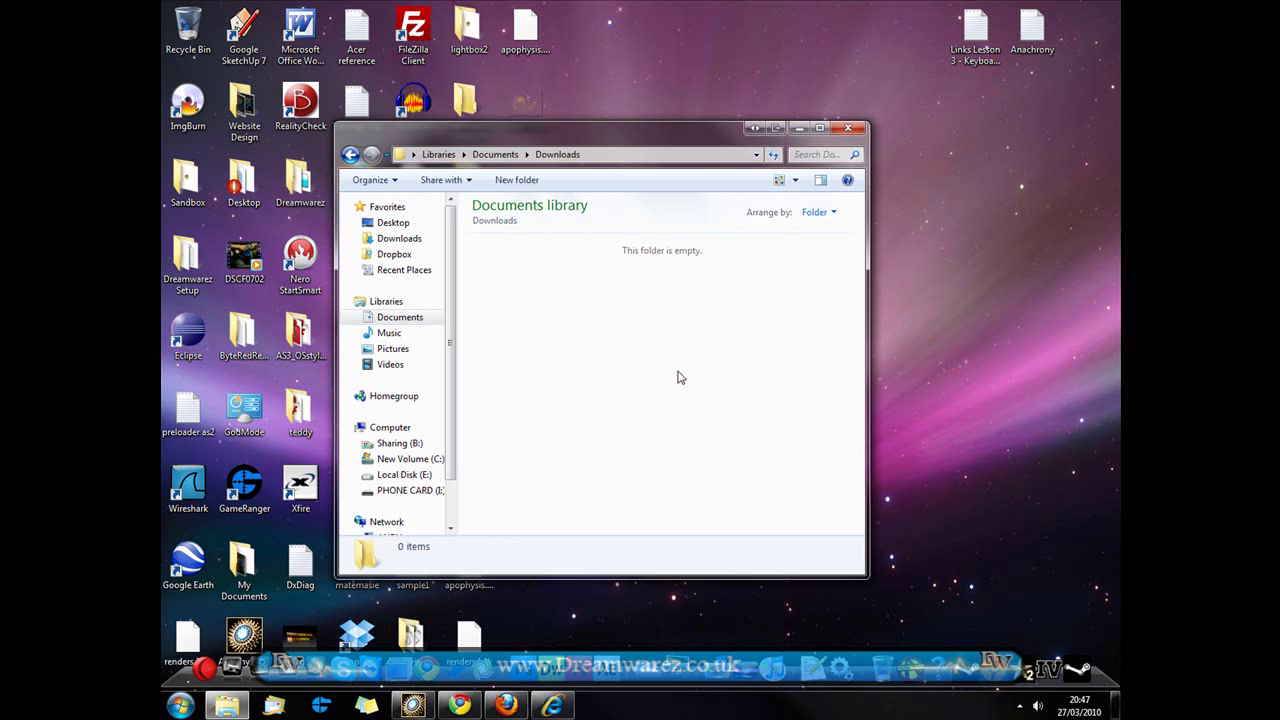
drag(678, 372, 691, 497)
drag(790, 447, 612, 251)
click(847, 128)
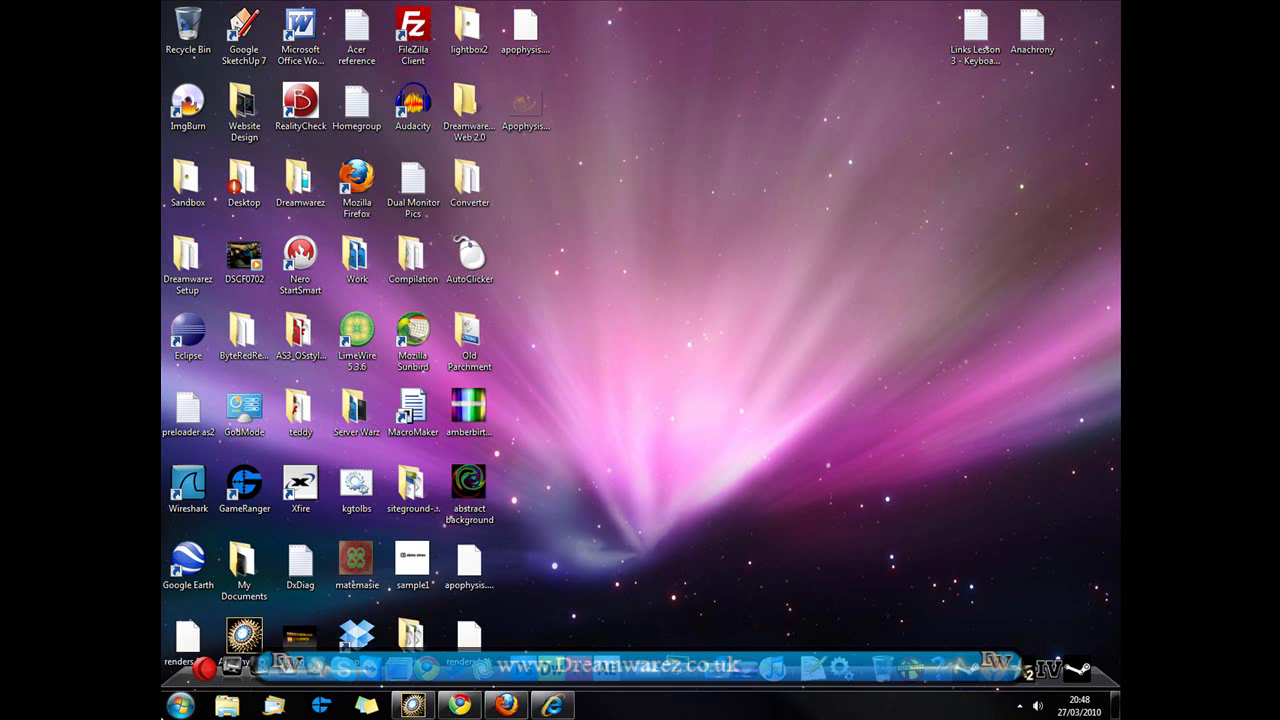
click(182, 708)
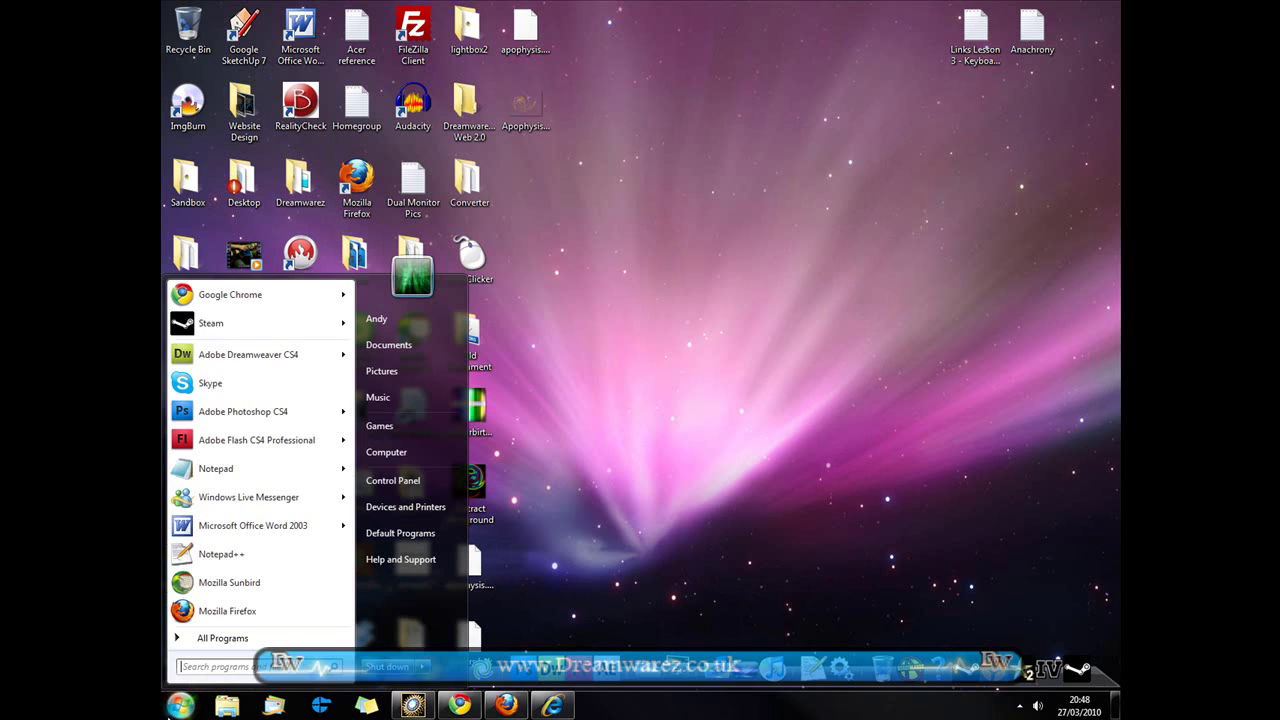
click(173, 706)
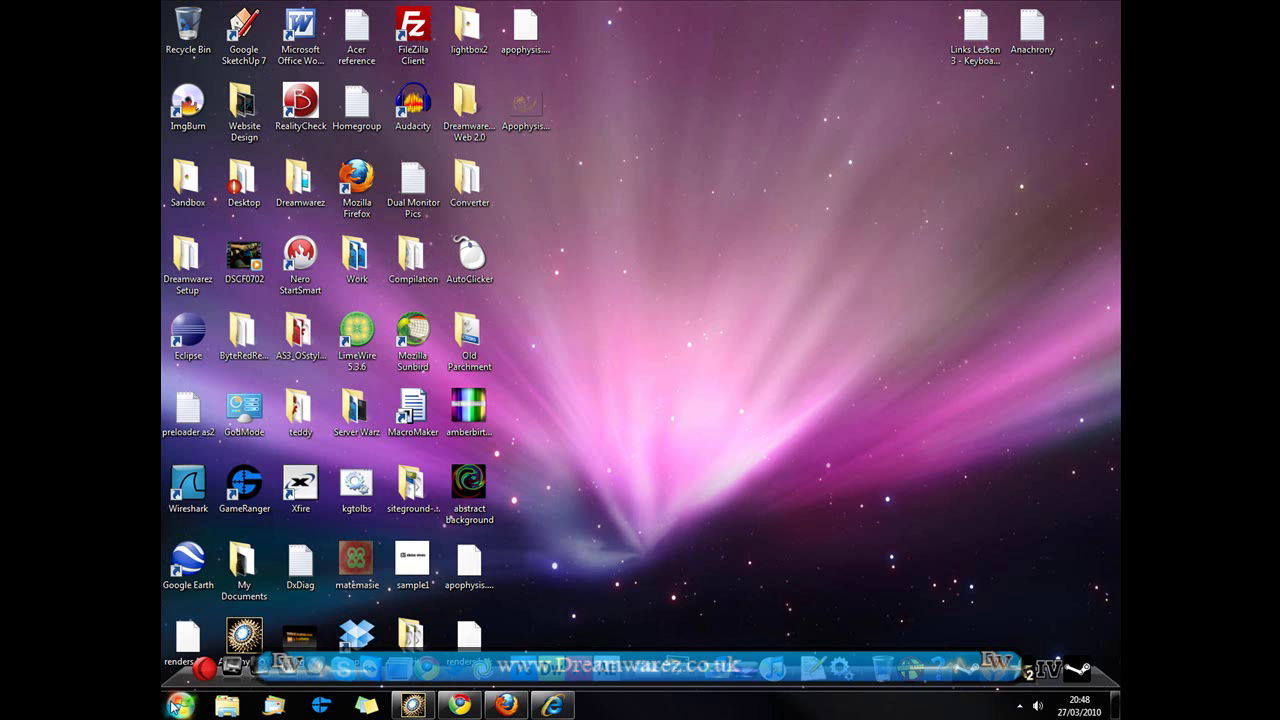